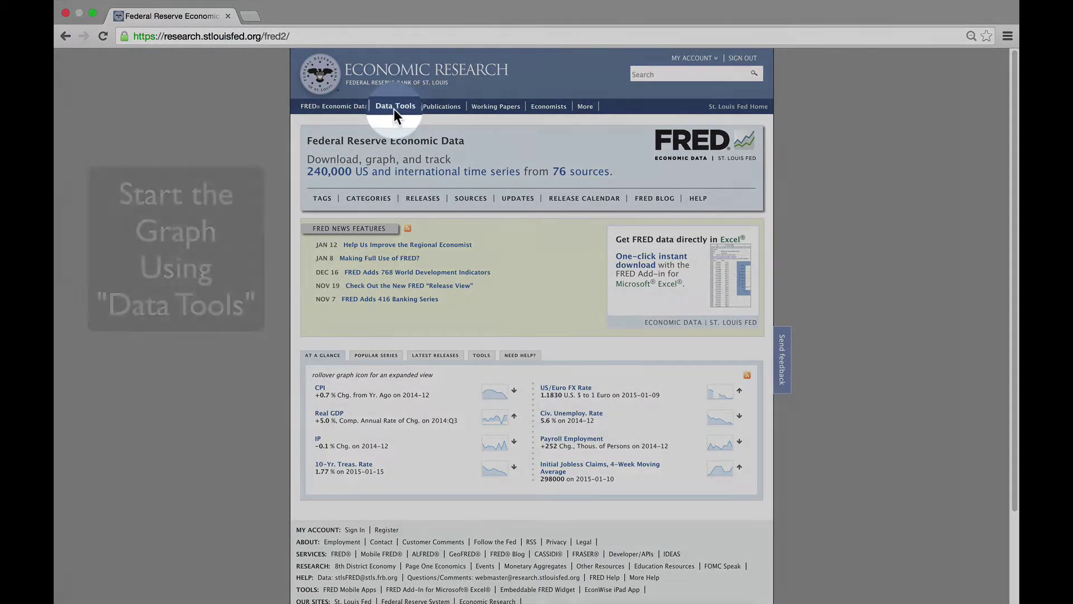
Create a custom FRED graph plotting Real Gross Domestic Product (GDPC1)
left_click(395, 108)
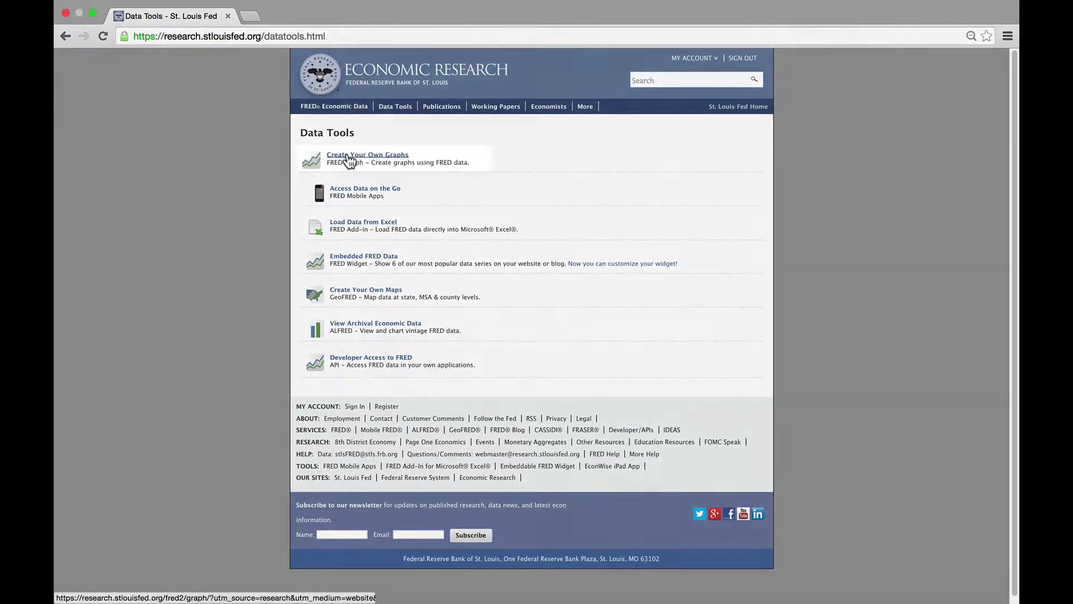
left_click(348, 160)
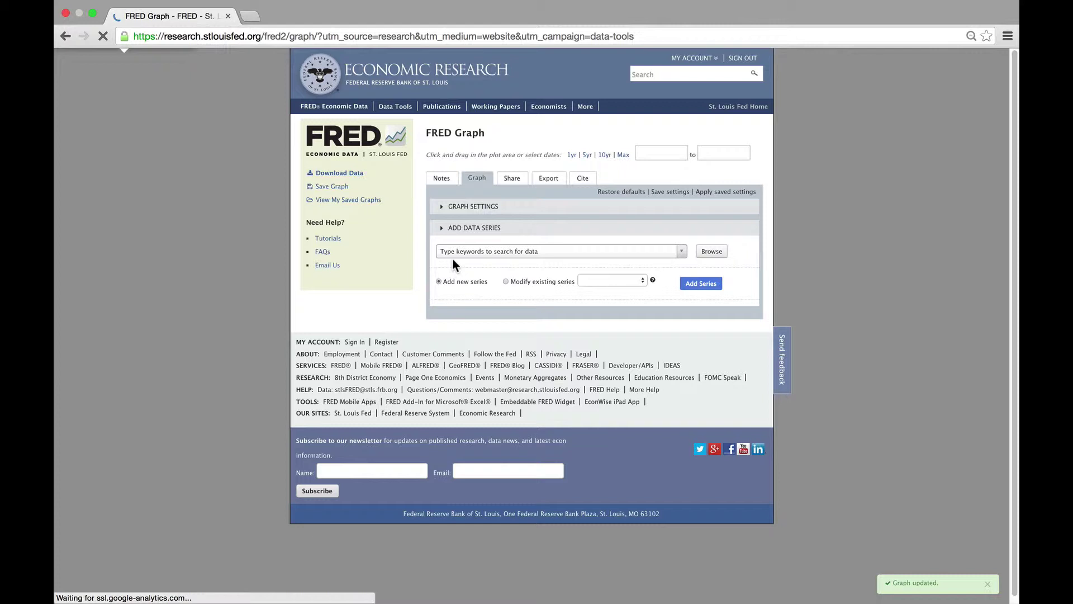
left_click(492, 253)
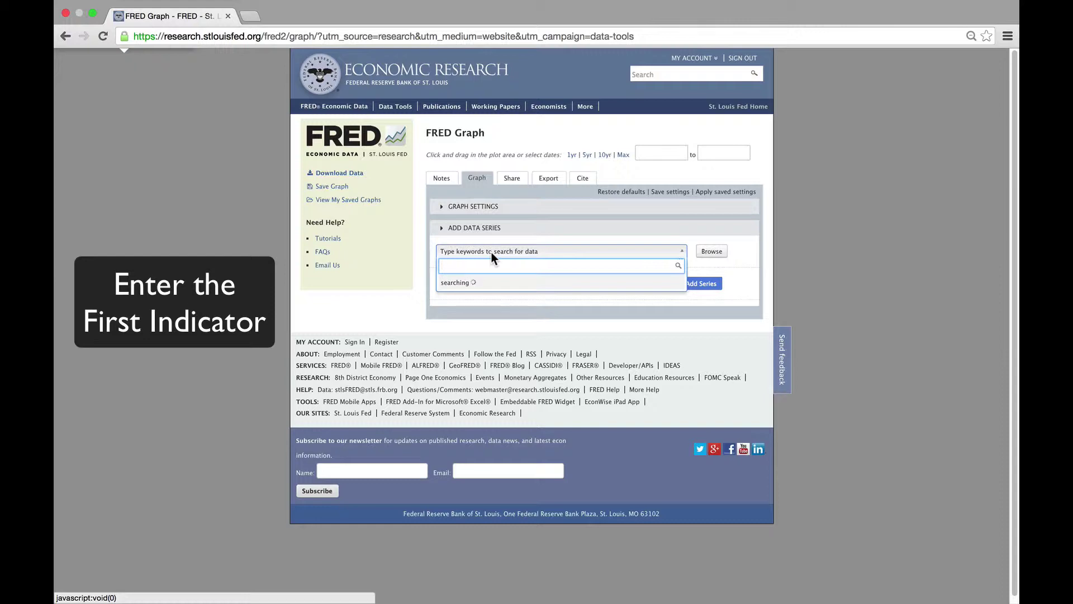
type("GDPC1")
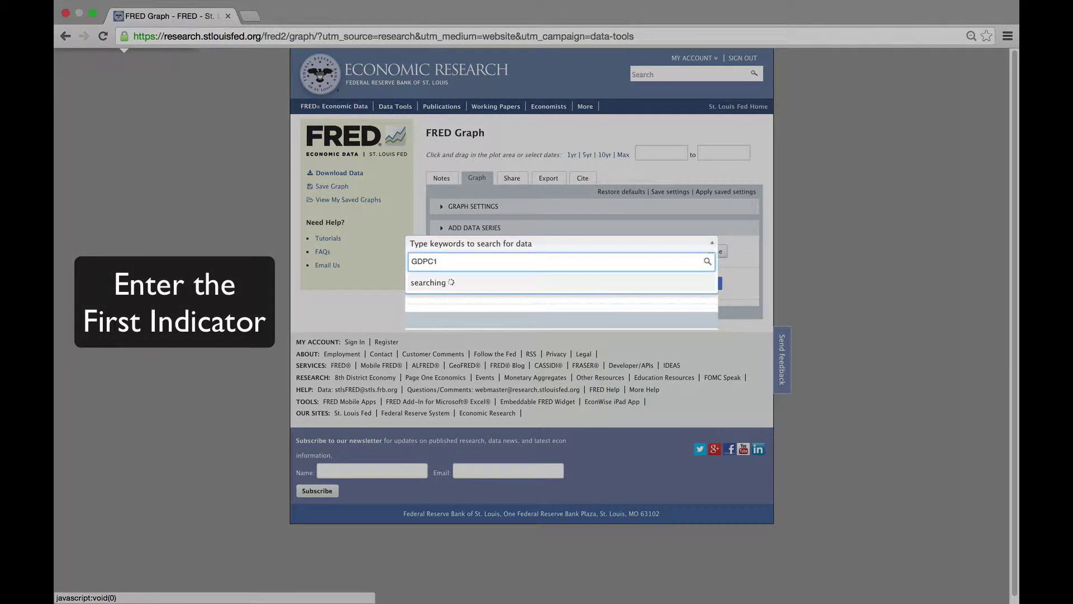
left_click(480, 302)
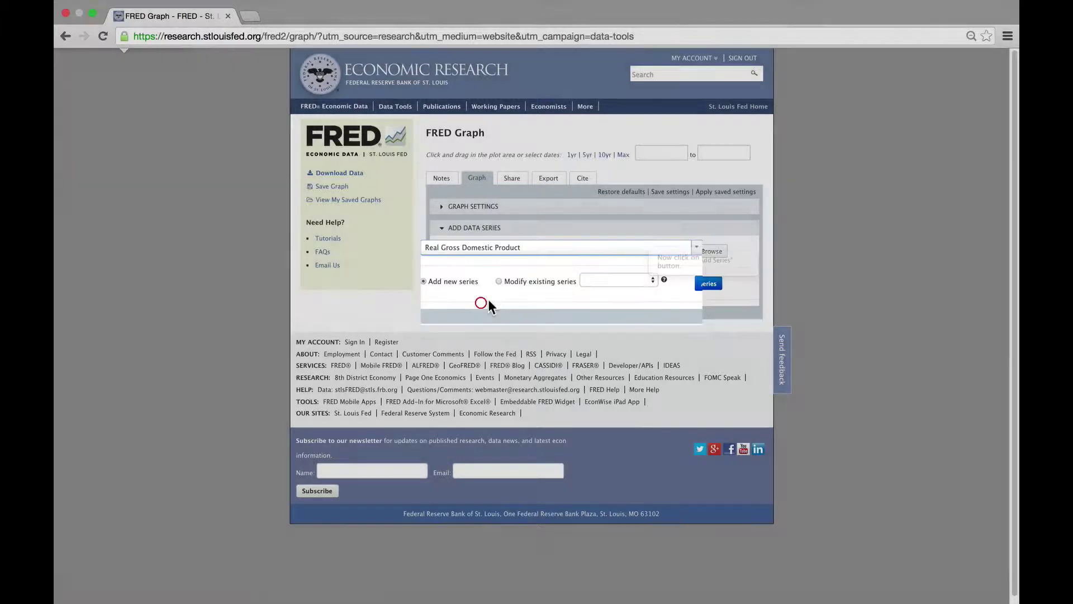
left_click(701, 285)
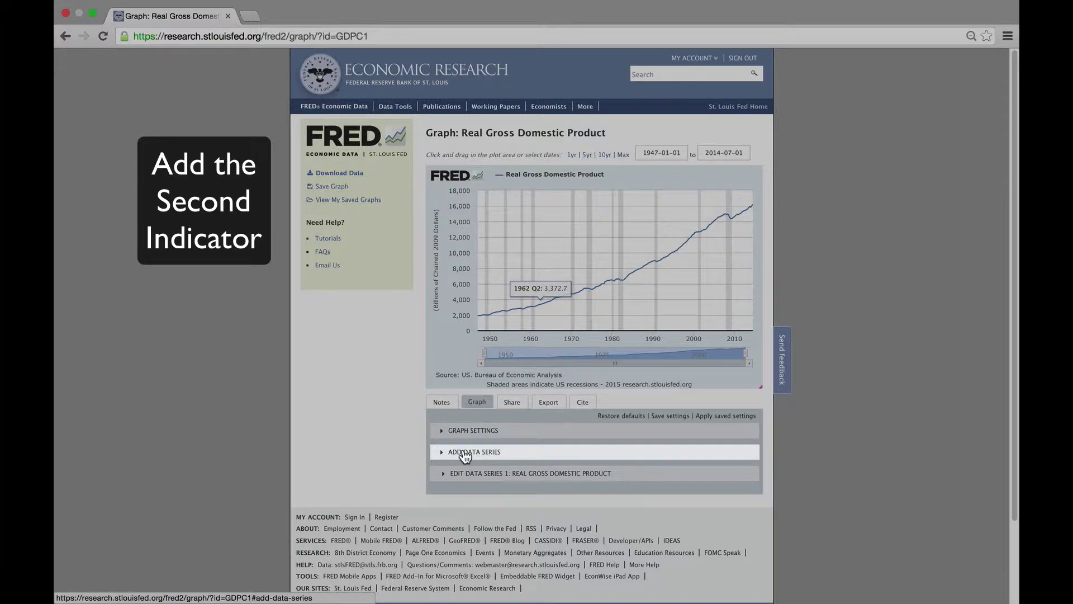
Combine Real Potential GDP (GDPPOT) into data series 1 as indicator (b)
left_click(464, 453)
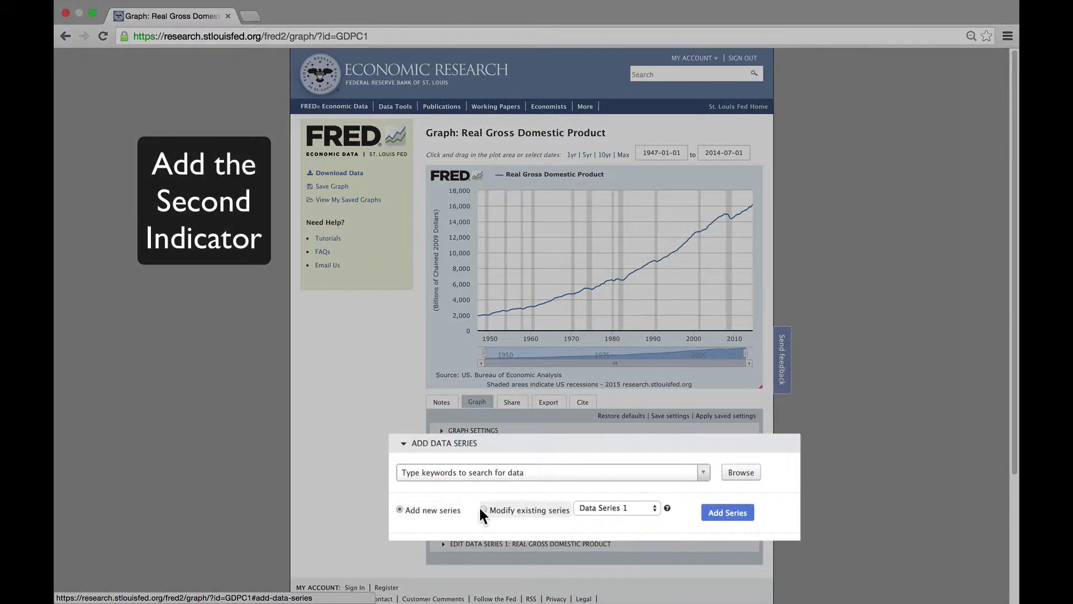
left_click(479, 507)
left_click(441, 472)
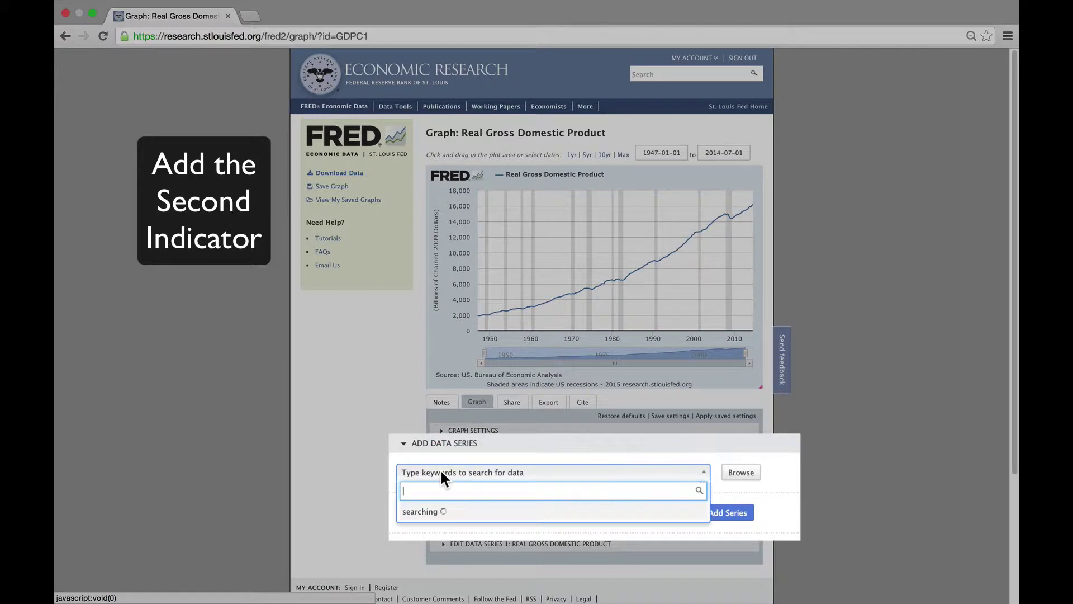
type("G")
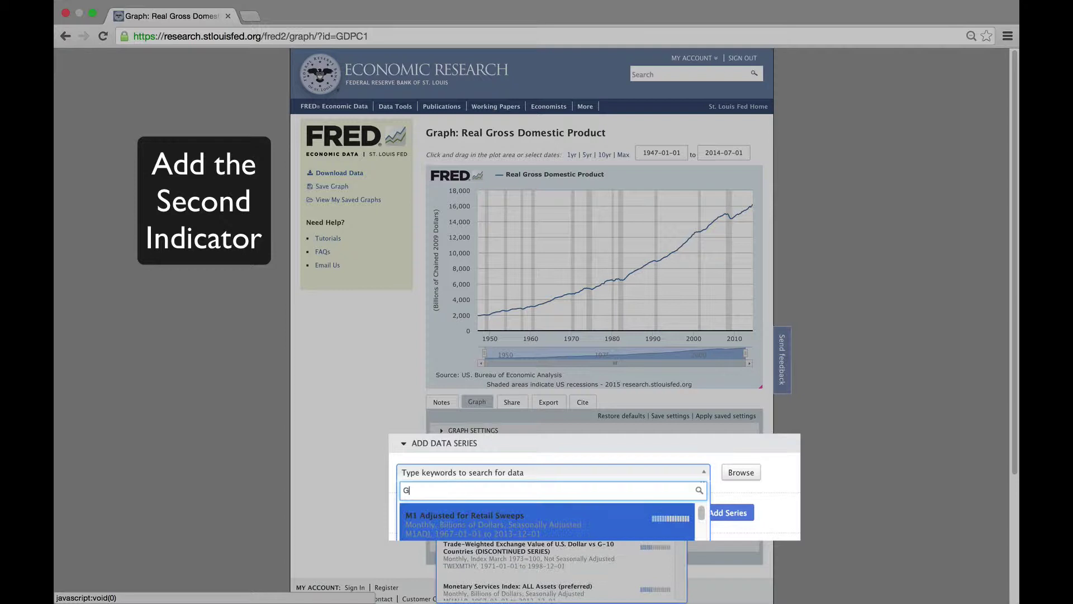
type("DPPOT")
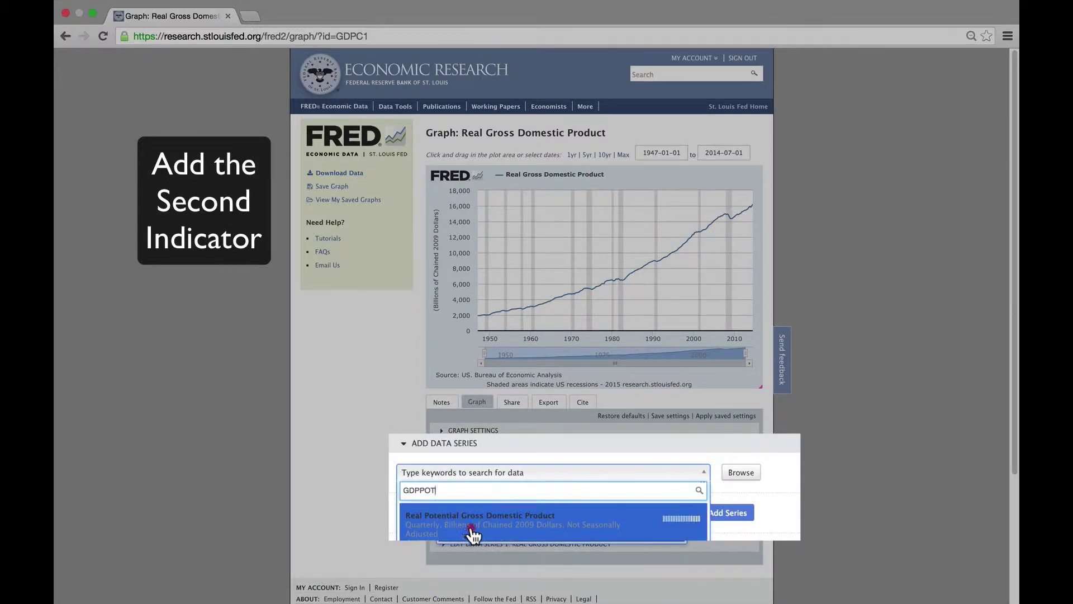
left_click(467, 528)
left_click(703, 513)
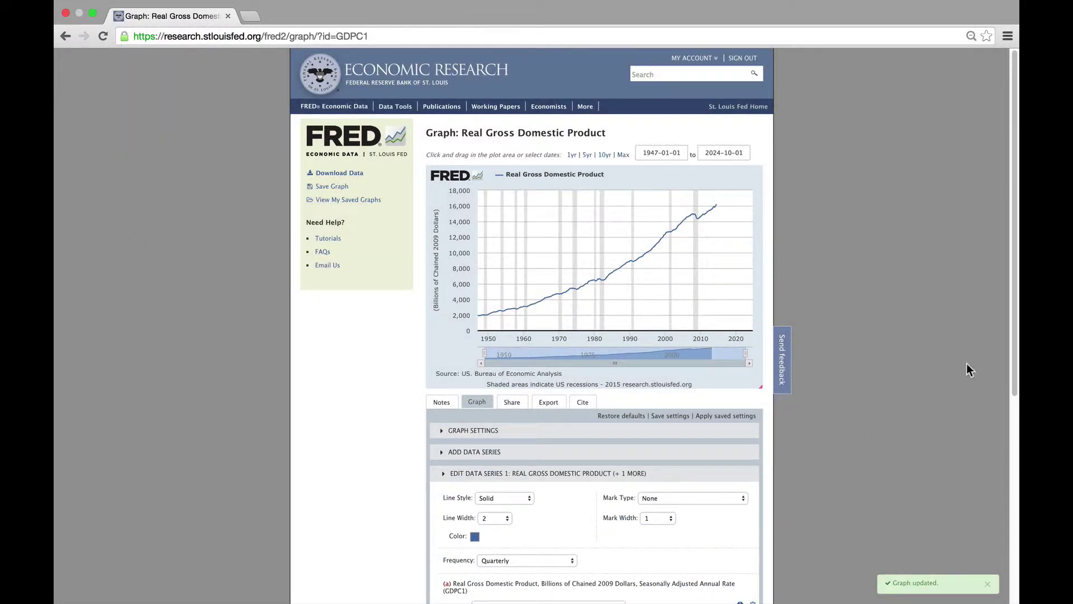
left_click_drag(1016, 331, 1018, 494)
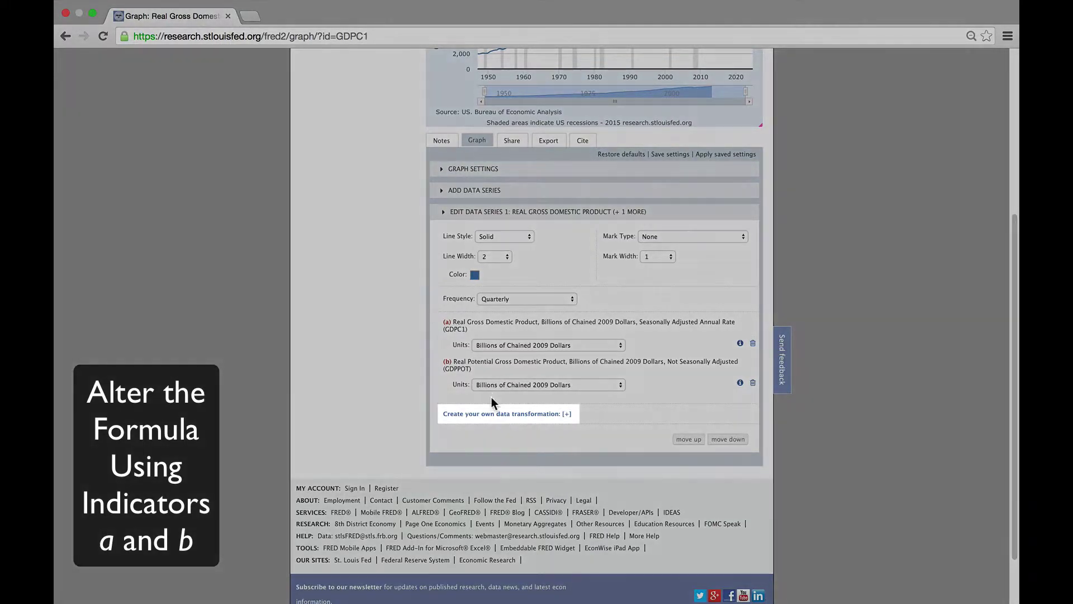
Replace the series formula with 100*(a-b)/b to plot the output gap
left_click(495, 414)
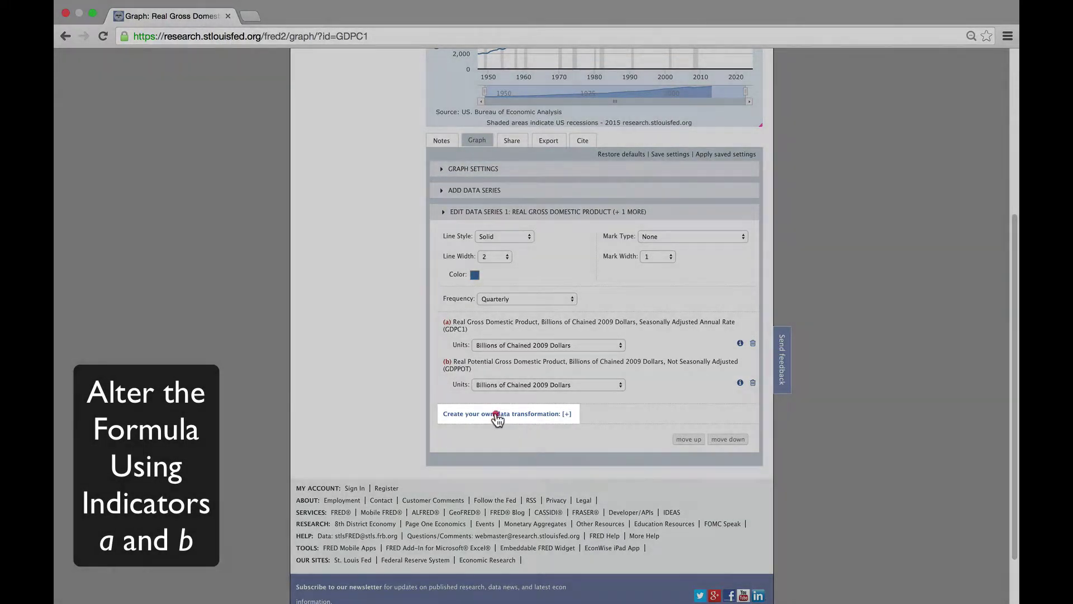
left_click(496, 449)
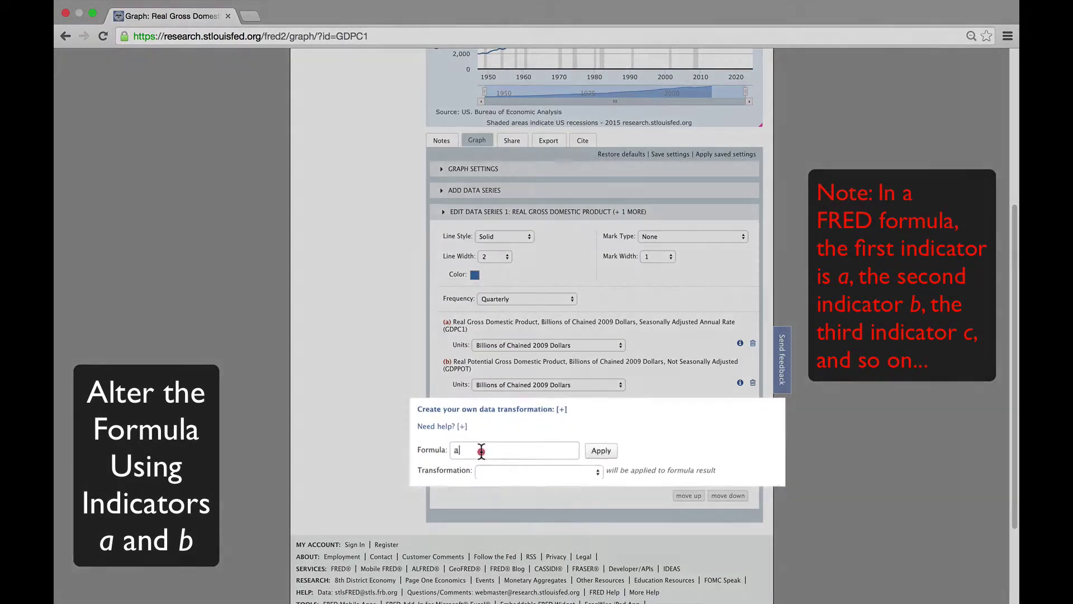
key("BackSpace")
type("100*")
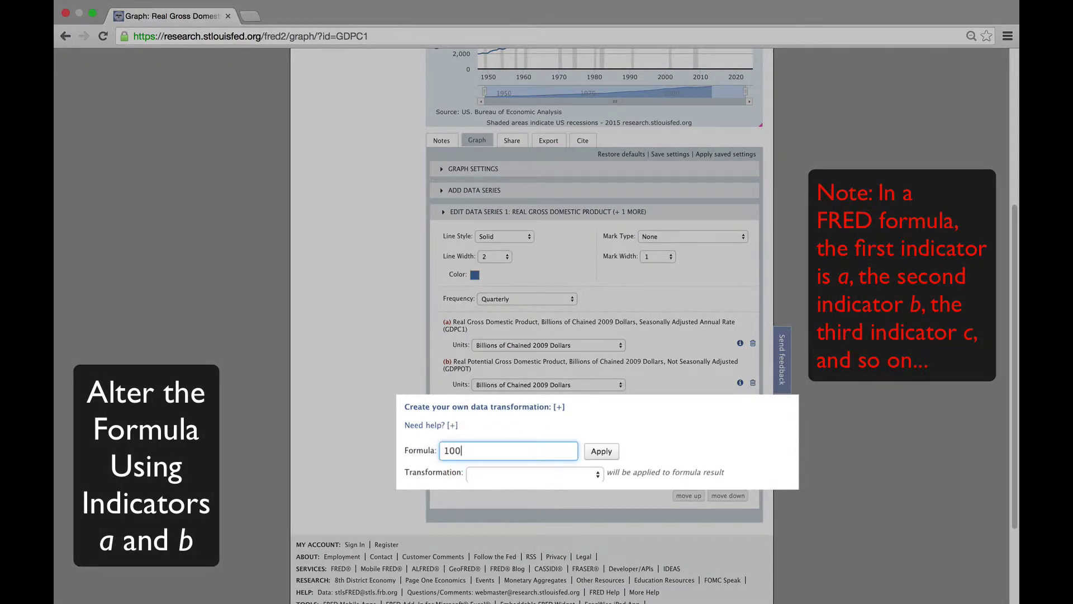
type("(a-b)/b")
left_click(601, 452)
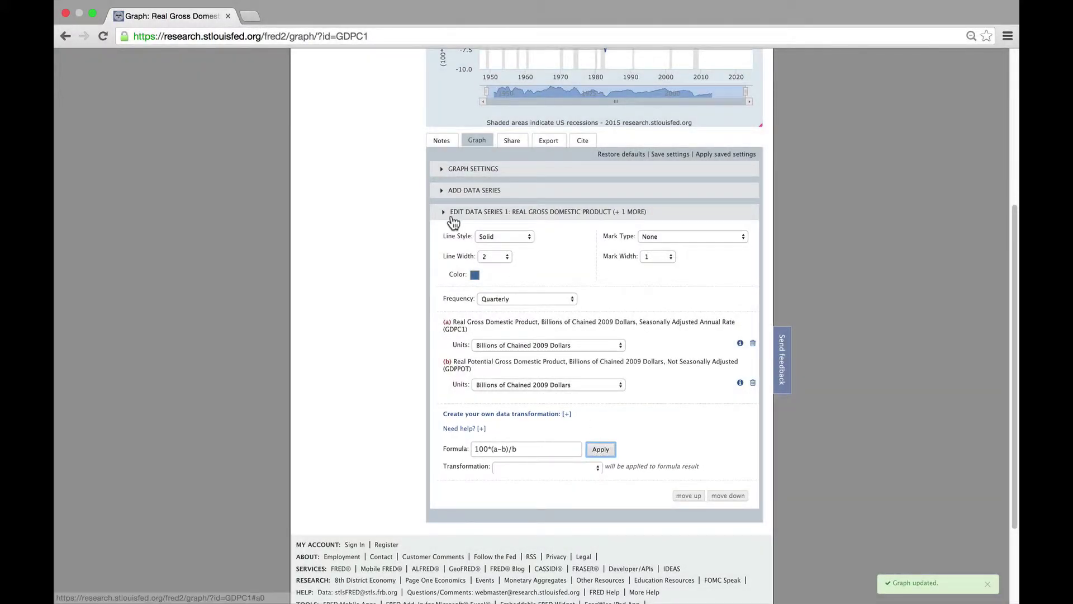
left_click(452, 217)
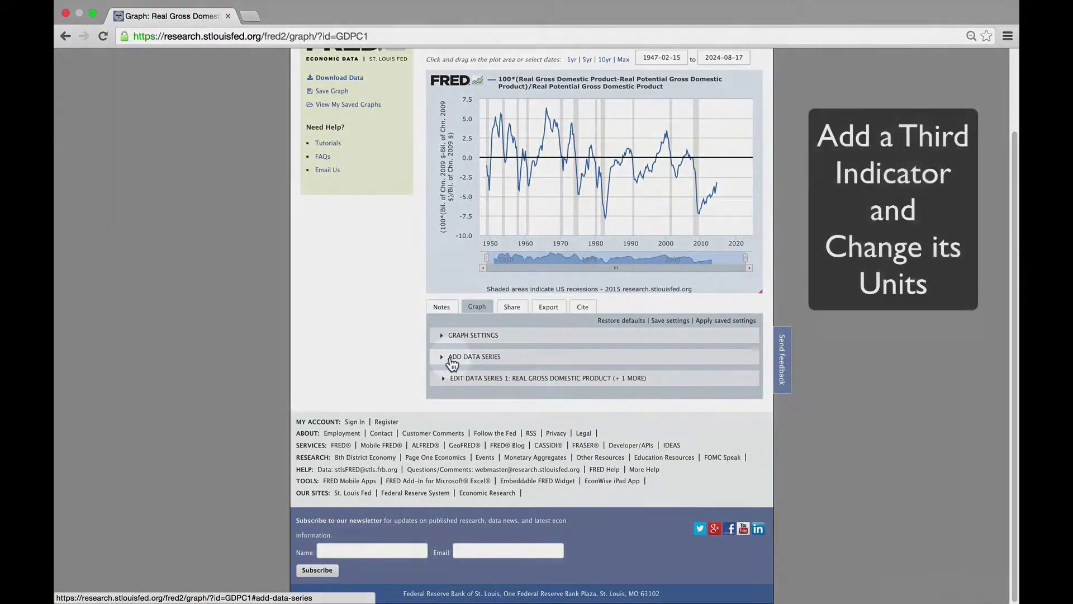
Add PCEPI to series 1 as indicator (c), in units Percent Change from Year Ago
left_click(451, 358)
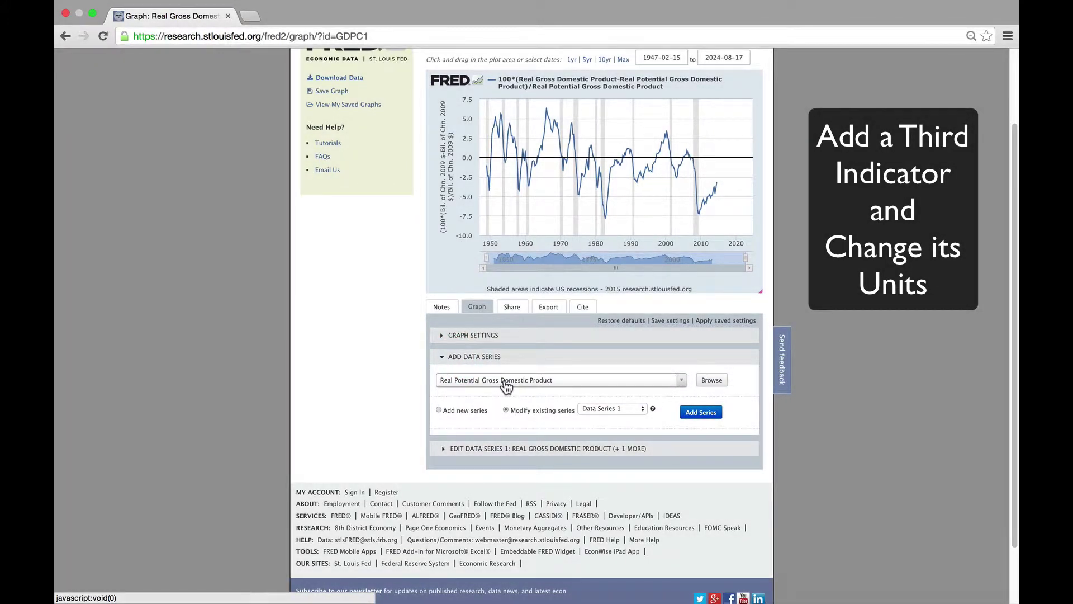
left_click(505, 381)
type("PCEPI")
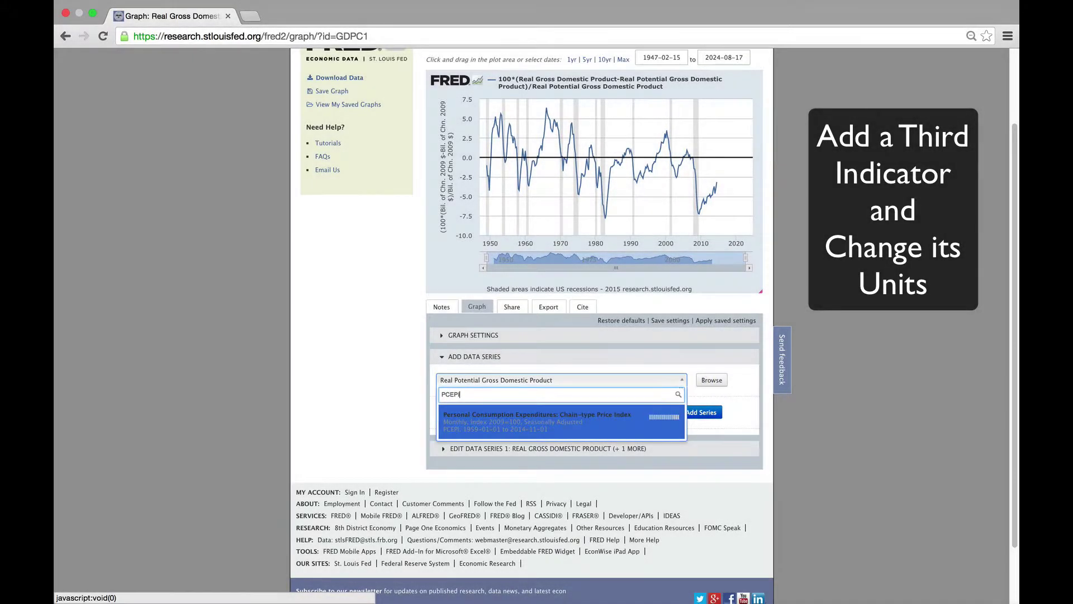
left_click(510, 428)
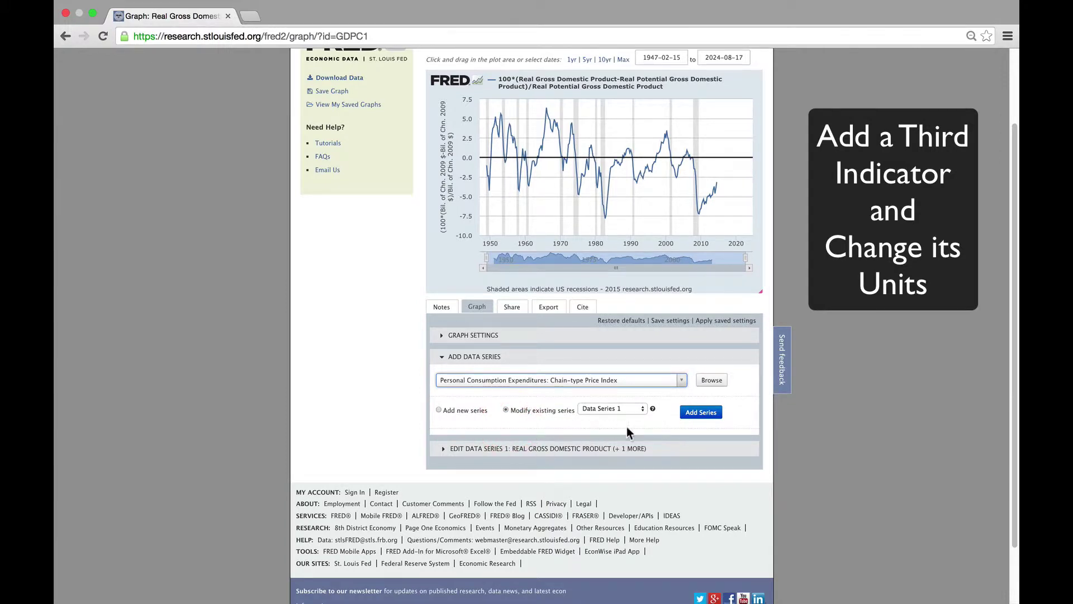
left_click(700, 414)
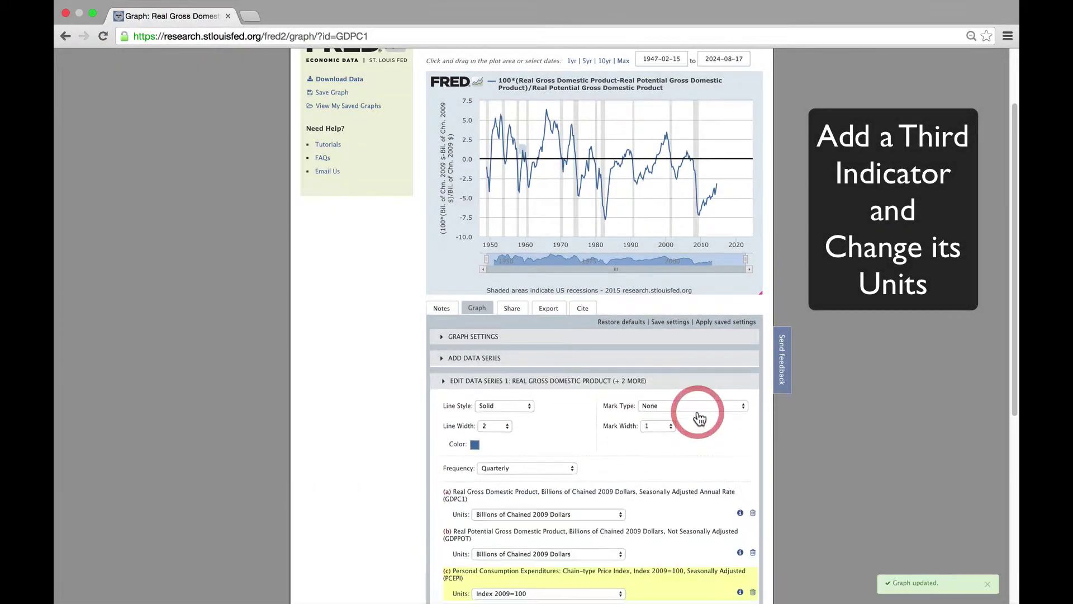
left_click_drag(1011, 313, 1011, 420)
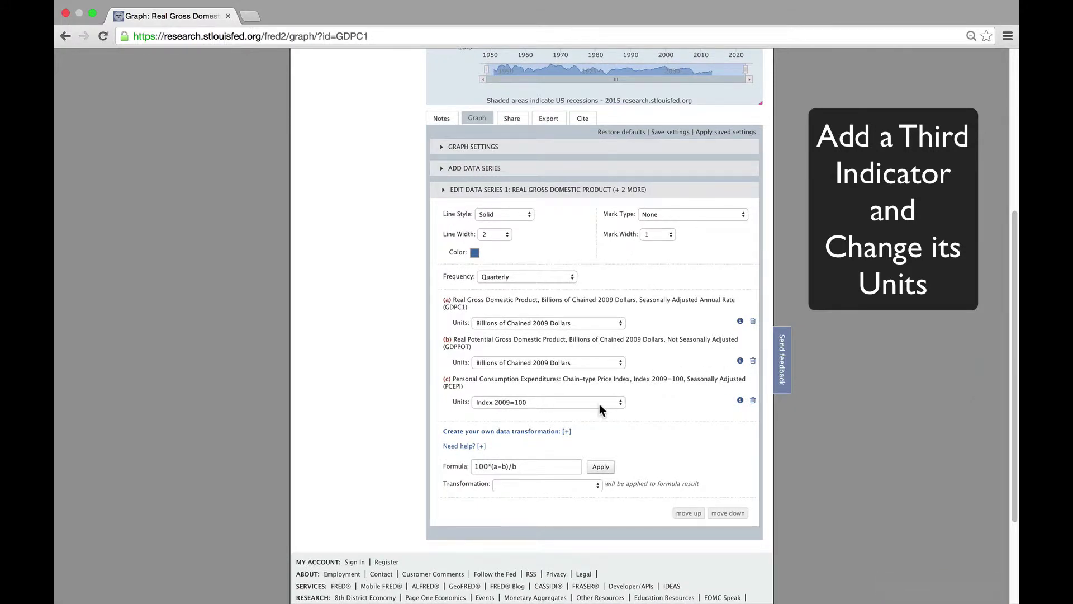
left_click(599, 403)
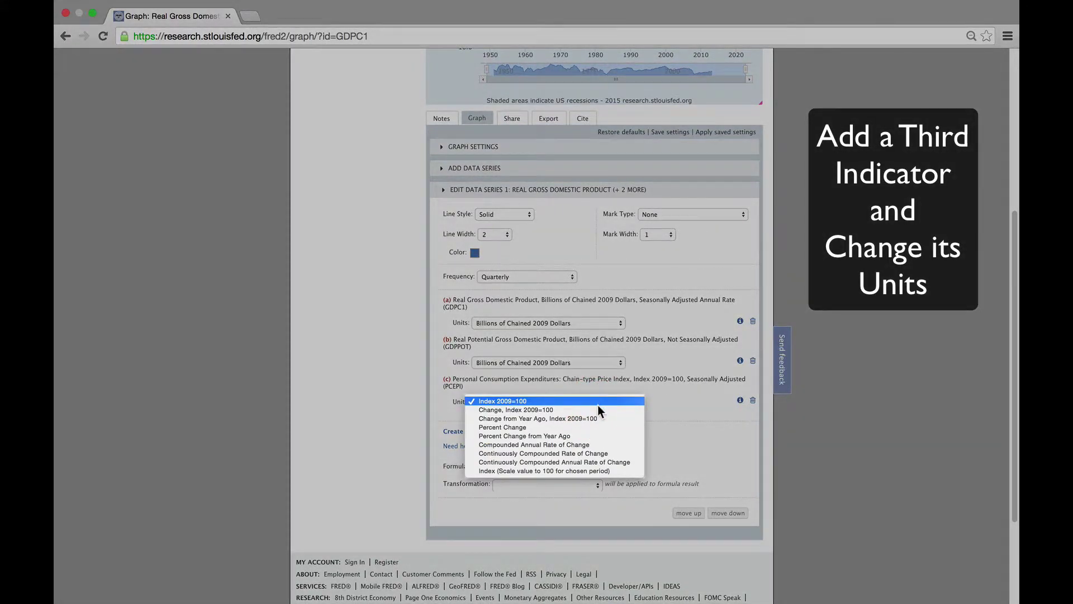
left_click(577, 435)
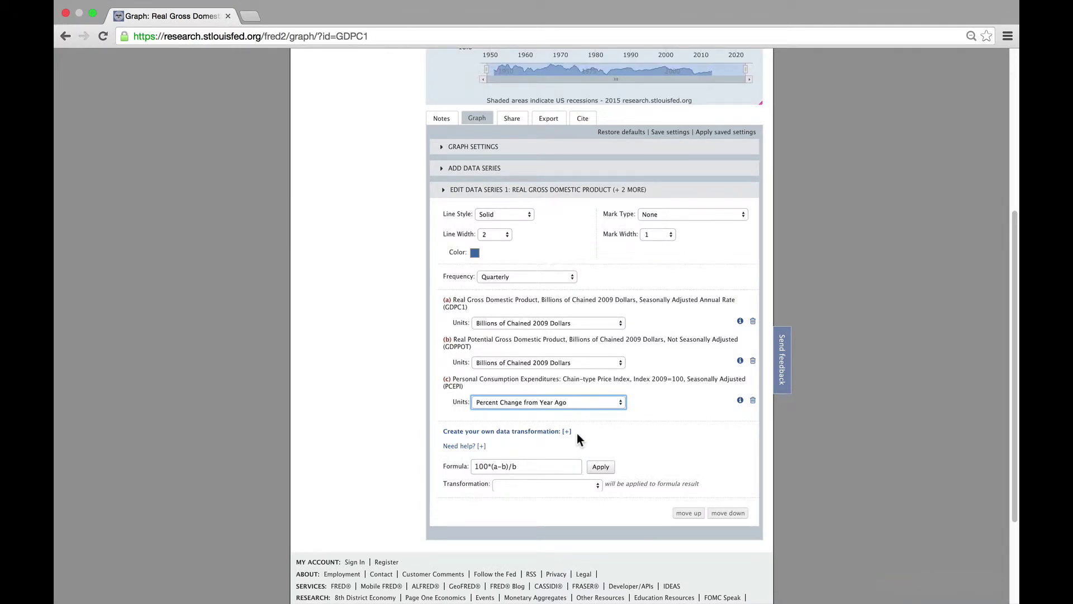
Extend the formula to 100*(a-b)/b*0.5+c+0.5*(c-2)+2 and apply it
left_click(523, 464)
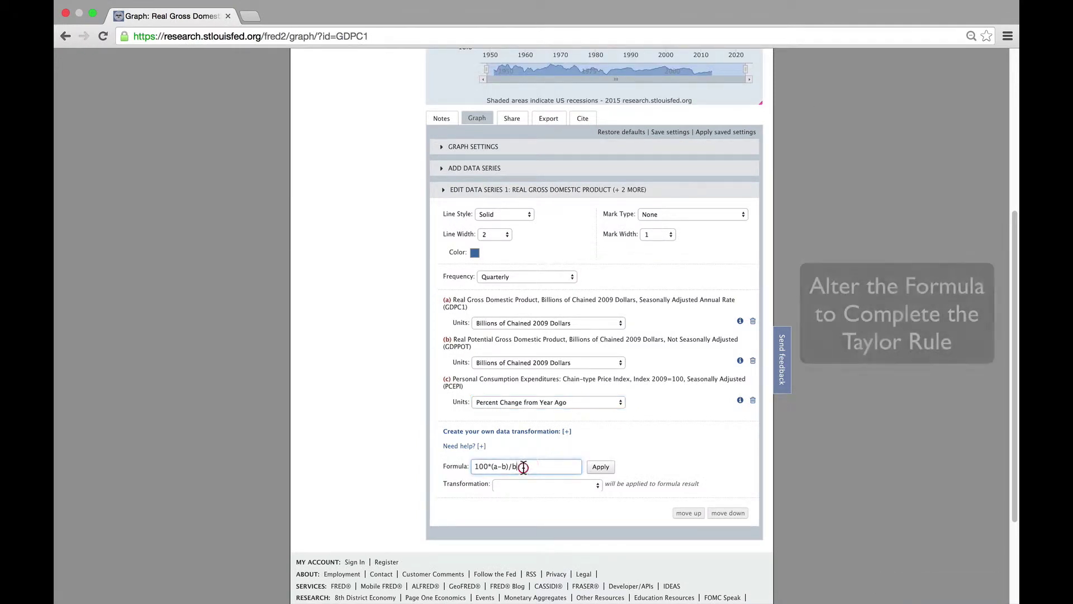
type("*")
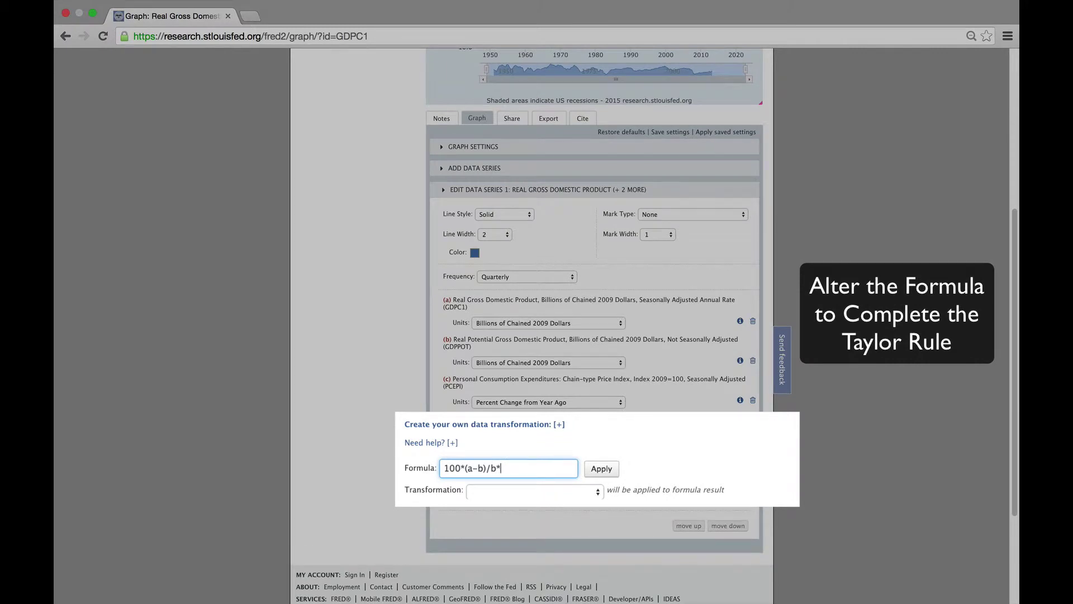
type("0.5+c")
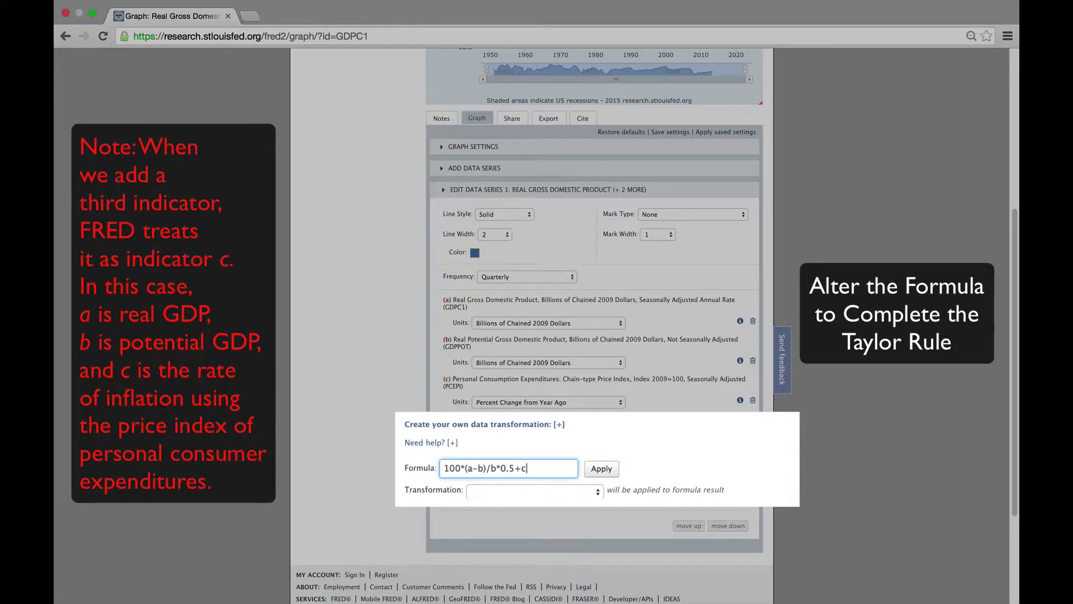
type("+0.5*(c-2)+")
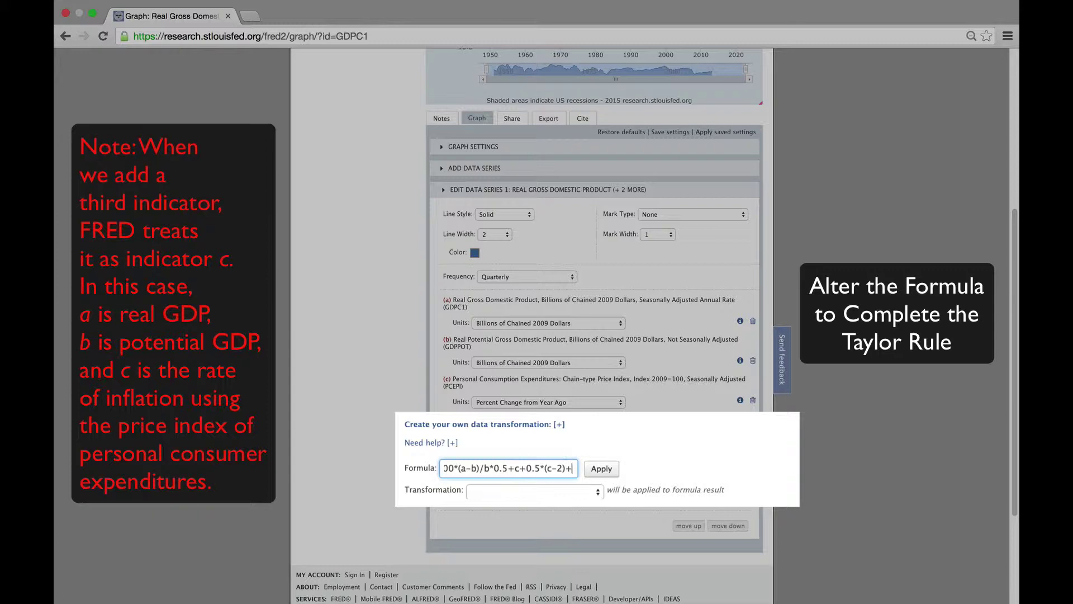
type("2")
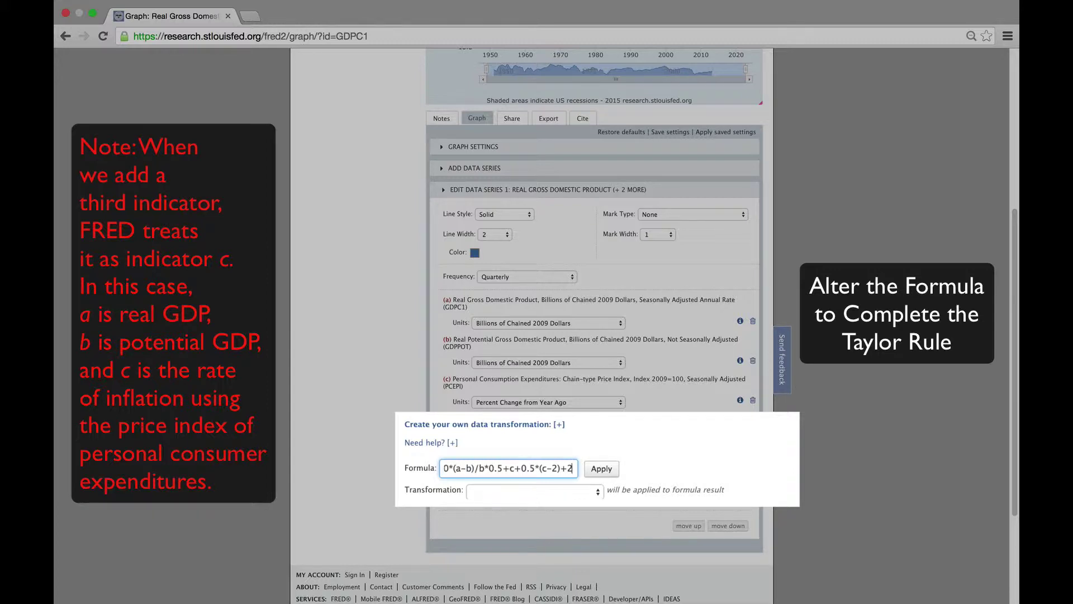
left_click(604, 469)
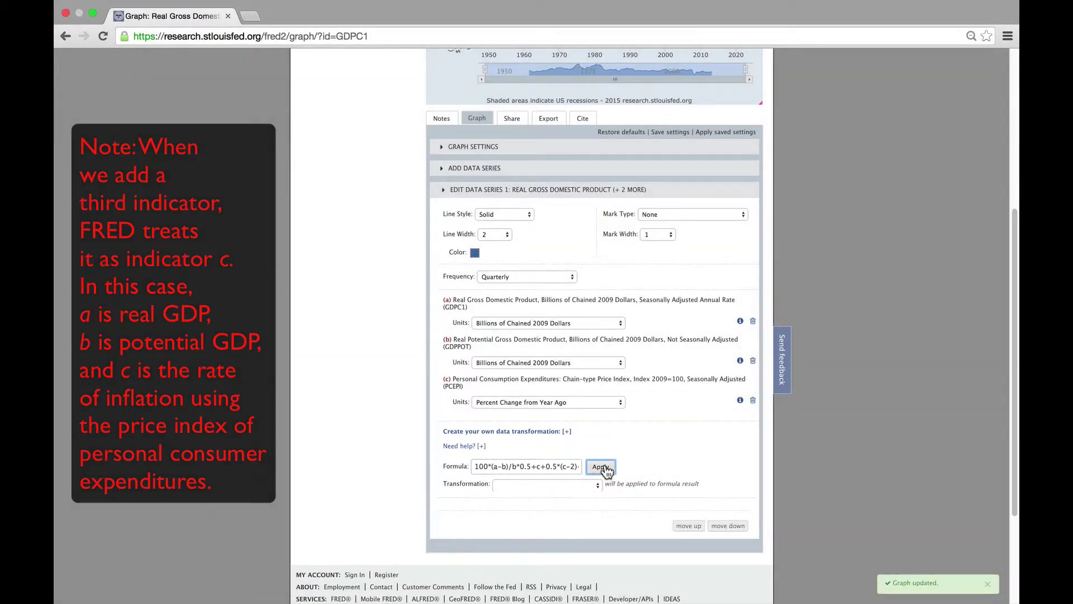
Select Effective Federal Funds Rate (FEDfunds) to be added as a new, separate series
left_click(439, 190)
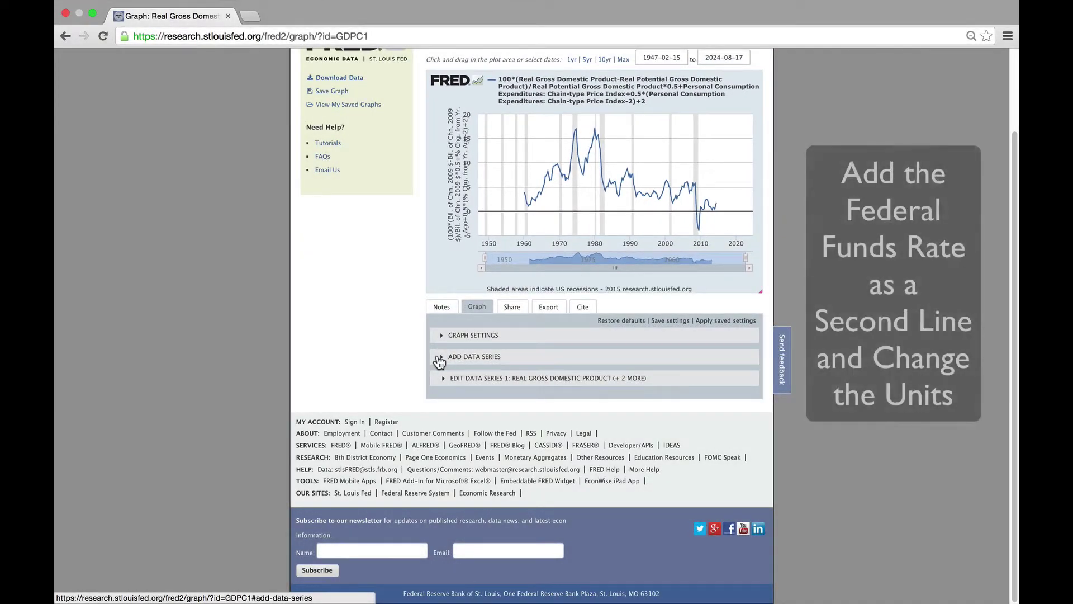
left_click(441, 359)
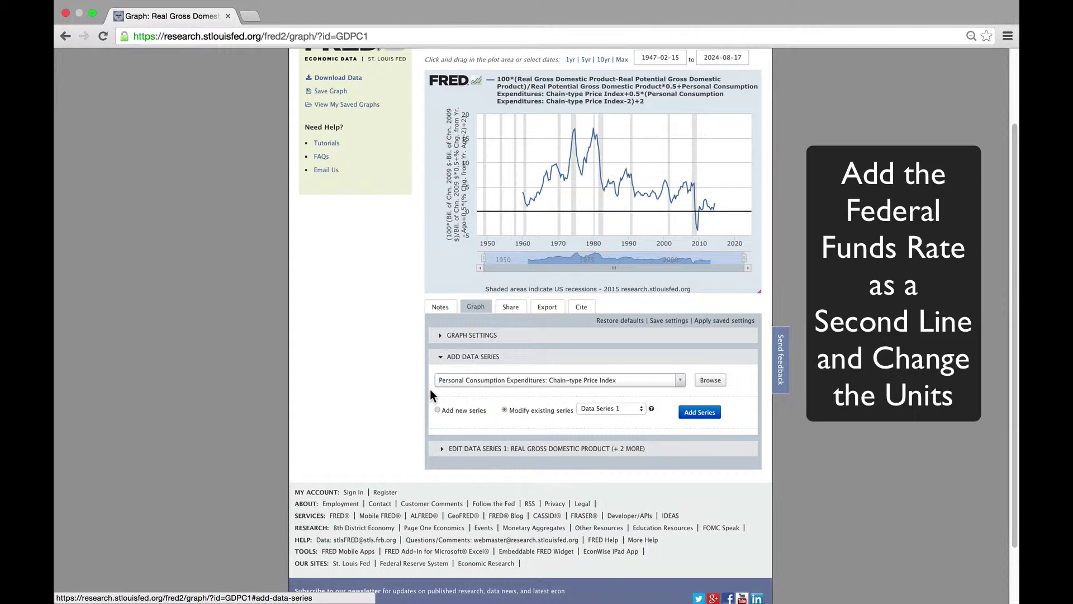
left_click(440, 411)
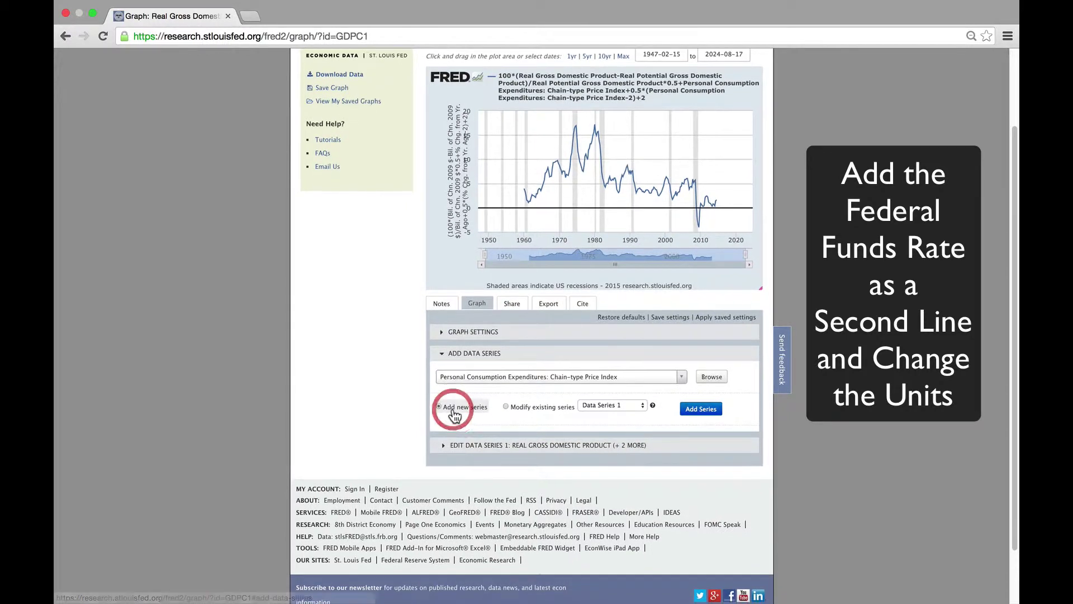
left_click(475, 379)
type("FEDfunds")
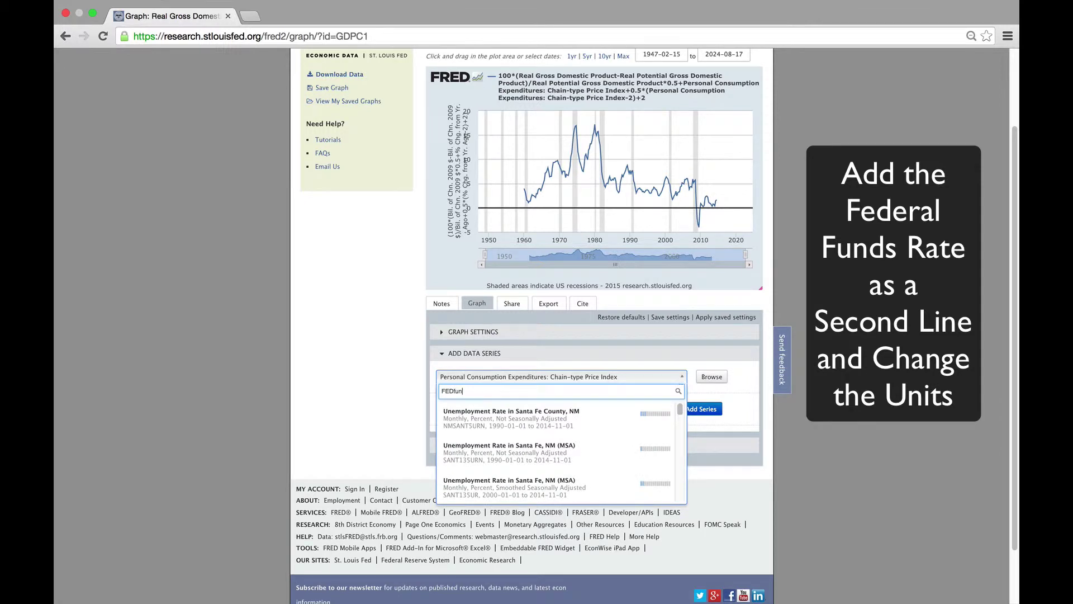
left_click(479, 426)
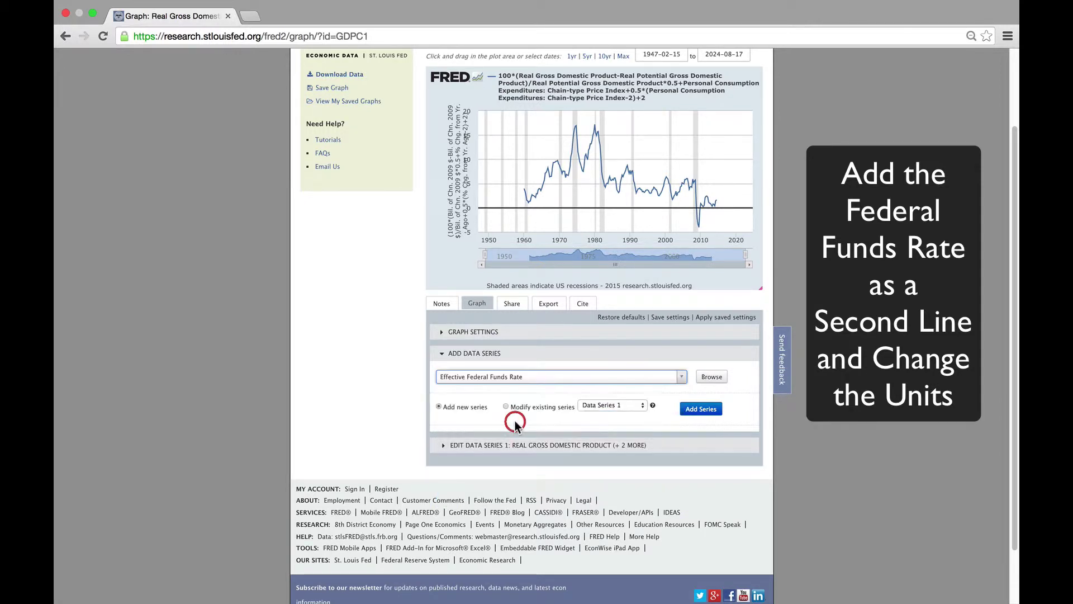
Add the Effective Federal Funds Rate as series 2, measured in Percent
left_click(714, 409)
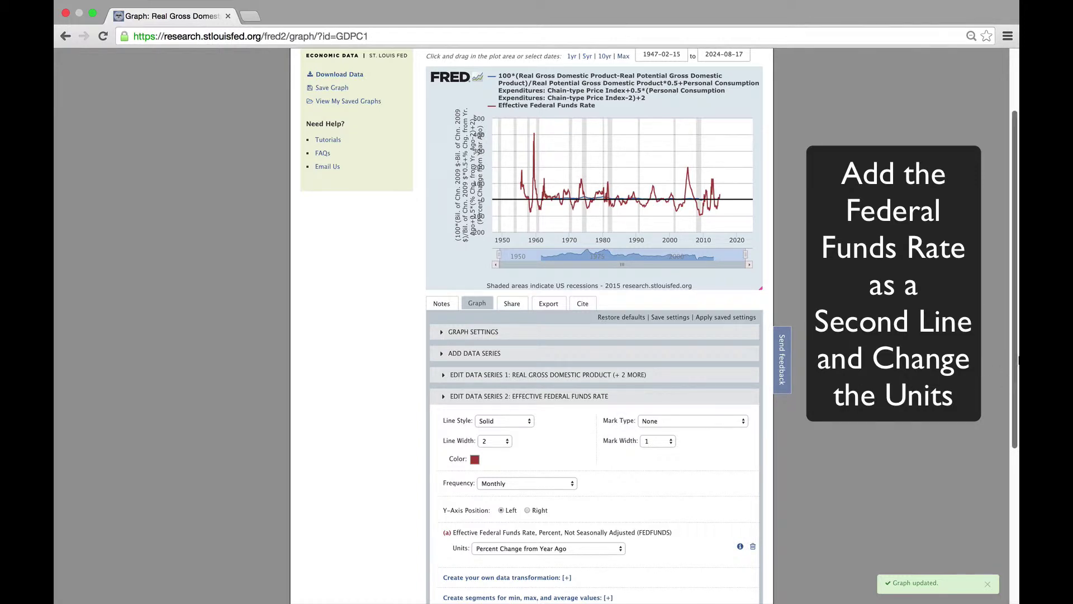
left_click_drag(1018, 360, 1018, 447)
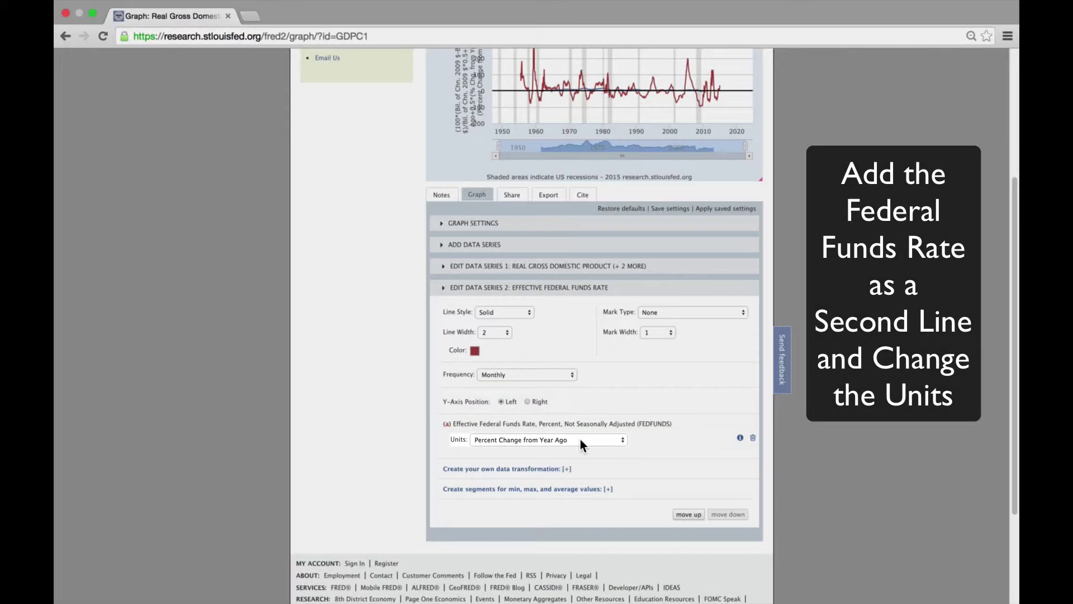
left_click(579, 440)
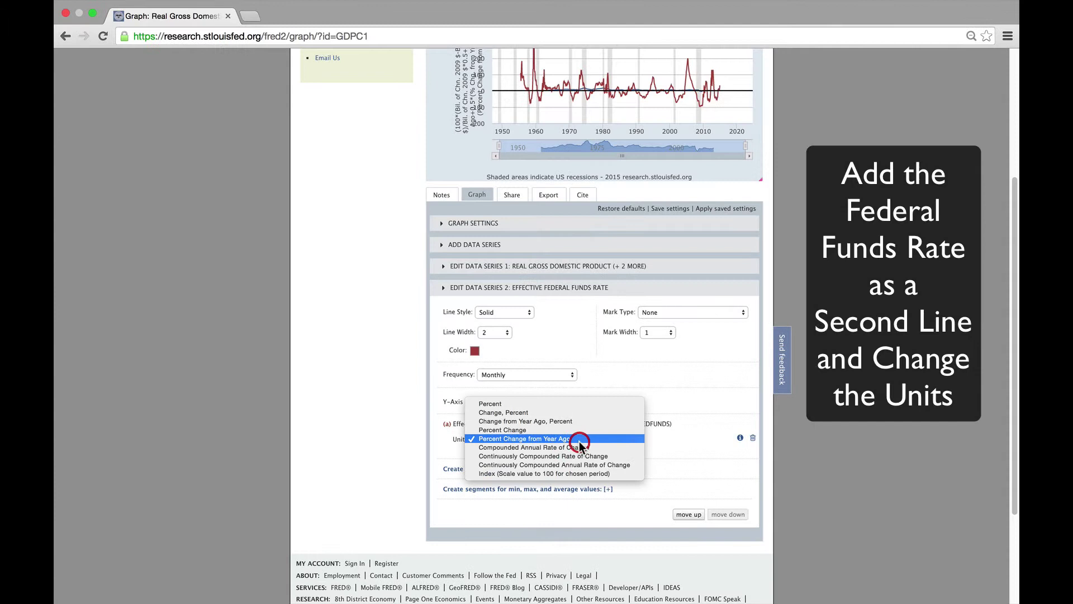
left_click(511, 401)
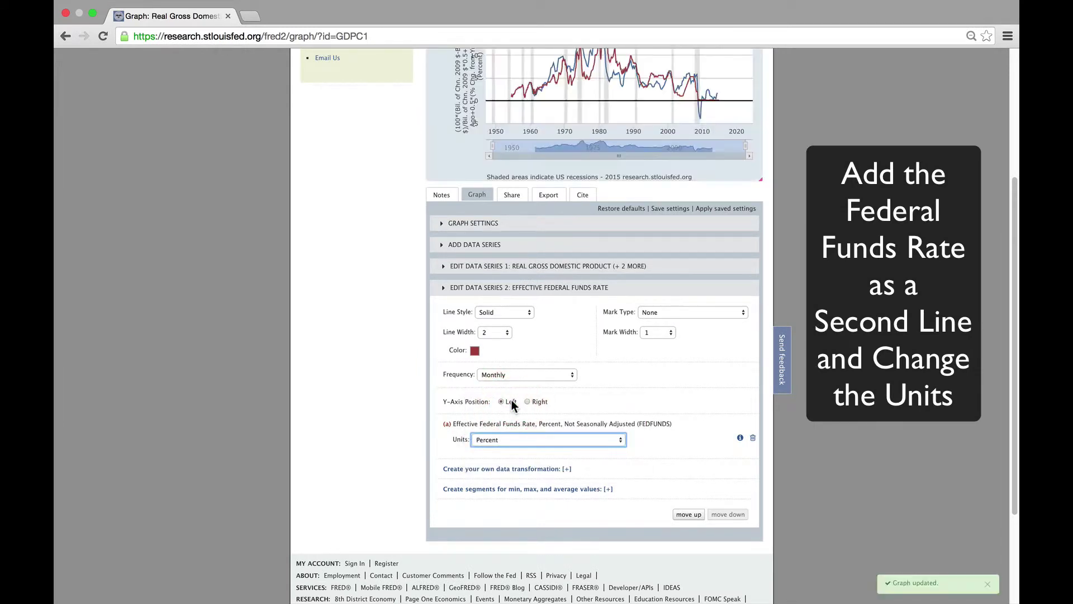
left_click_drag(1016, 399, 1016, 321)
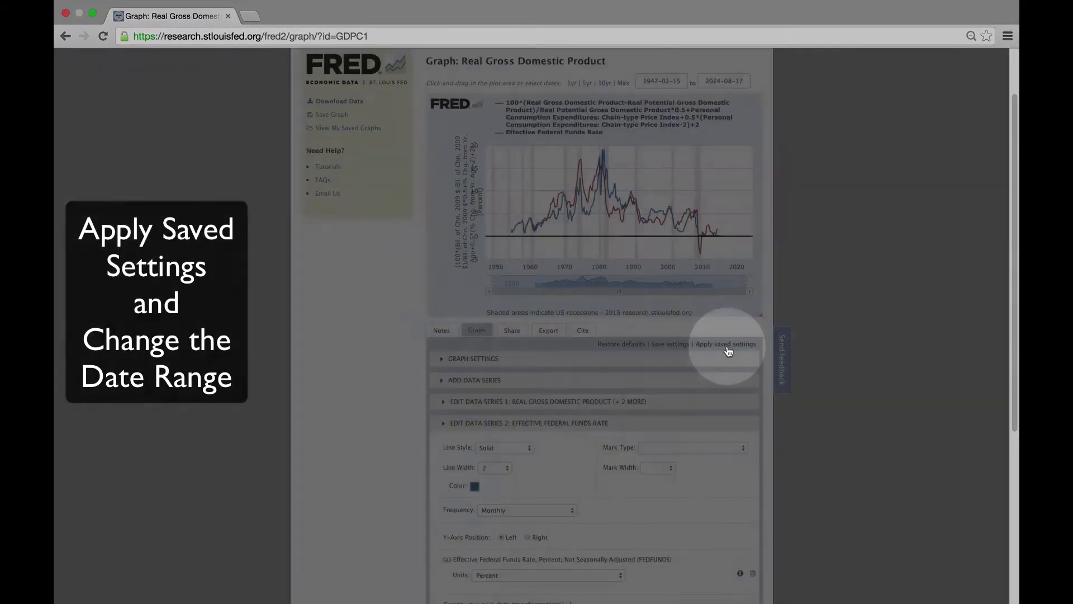
Apply the saved graph settings and set the start date to 1960-01-01
left_click(726, 344)
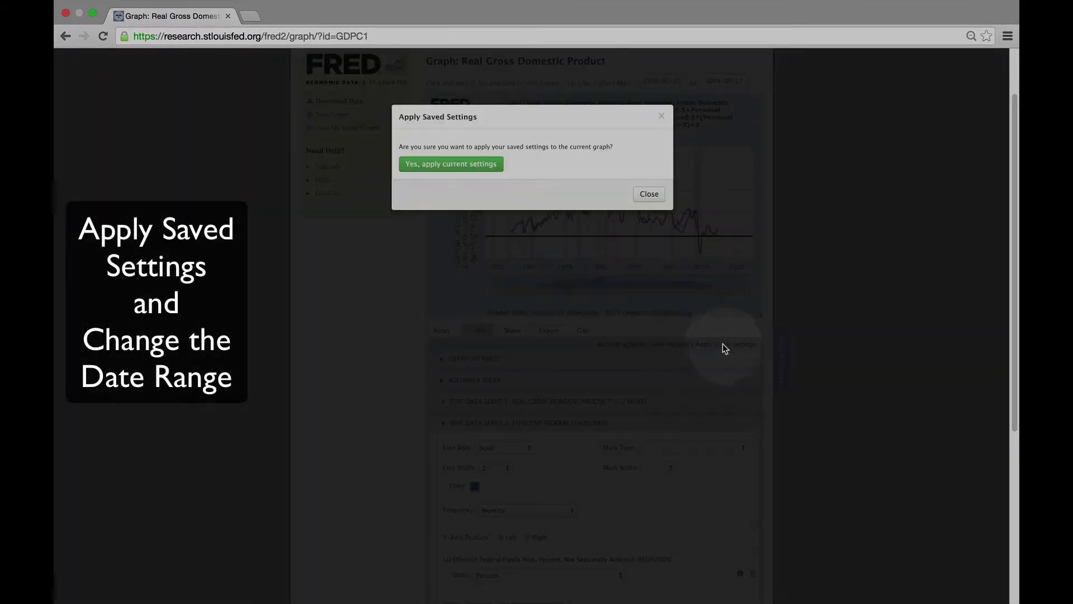
left_click(471, 168)
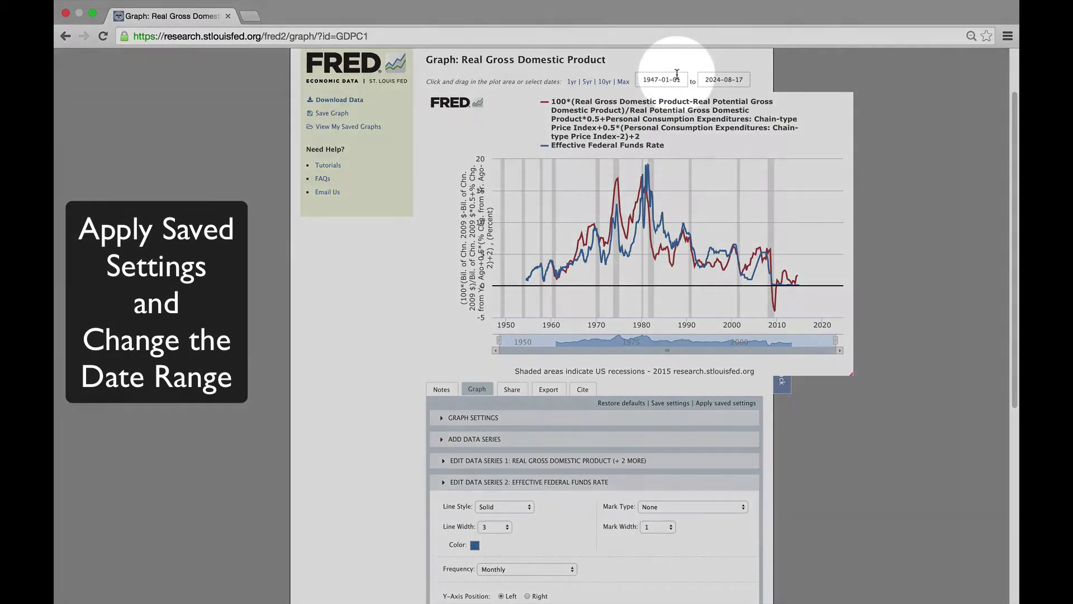
left_click(641, 79)
type("1960-01-")
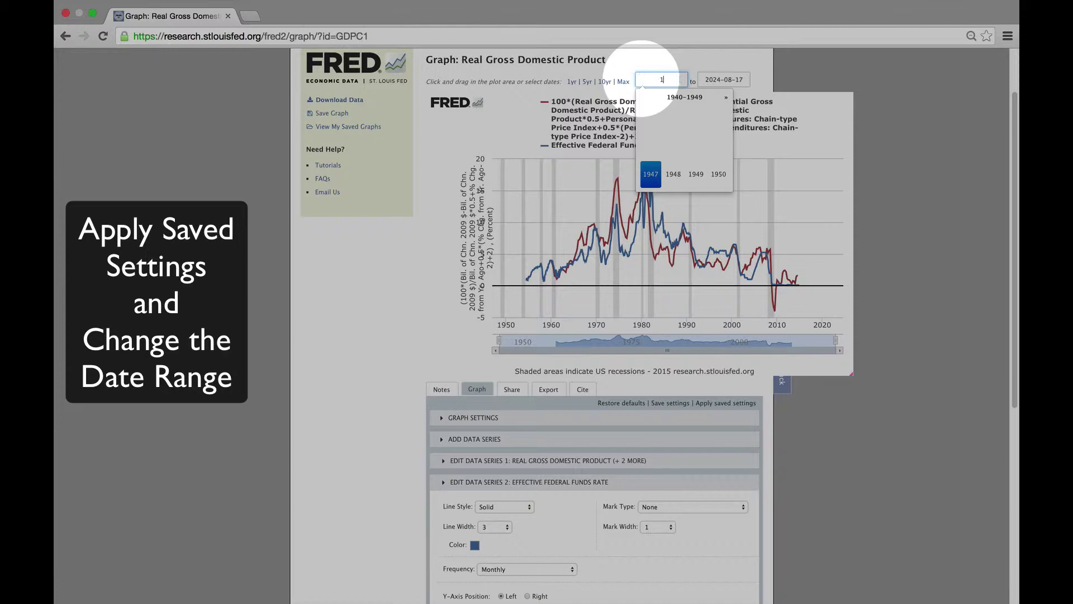
type("01")
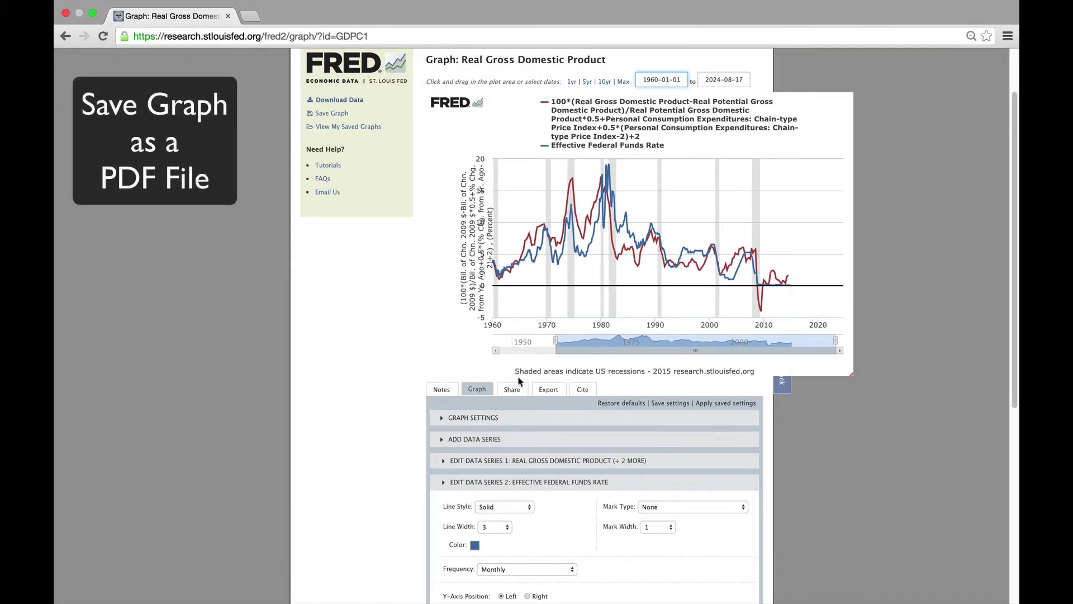
Export the graph as a PDF and save it as TaylorRule
left_click(546, 389)
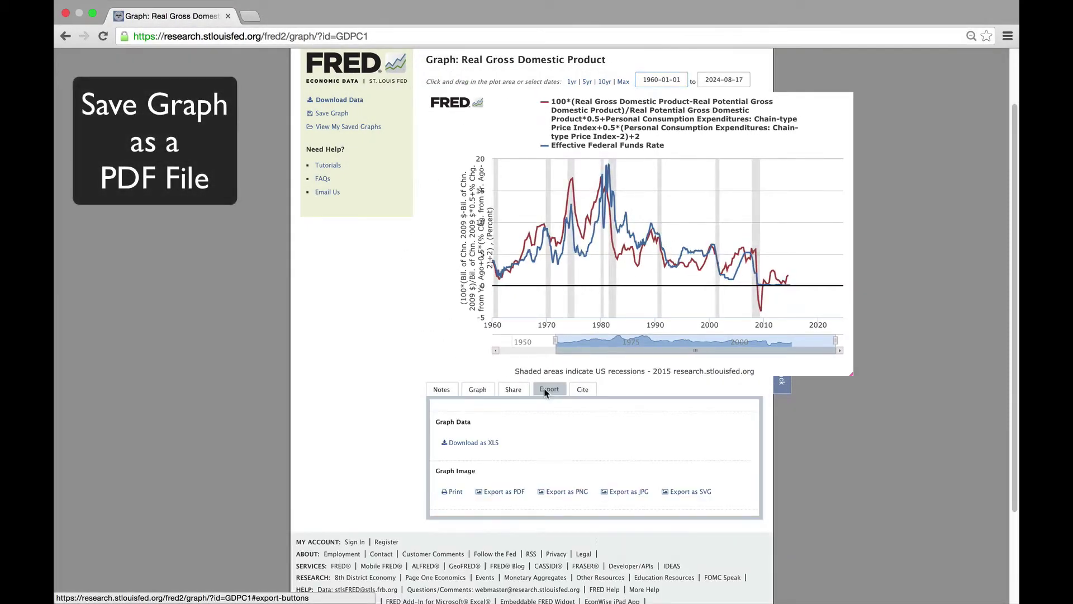
left_click(502, 492)
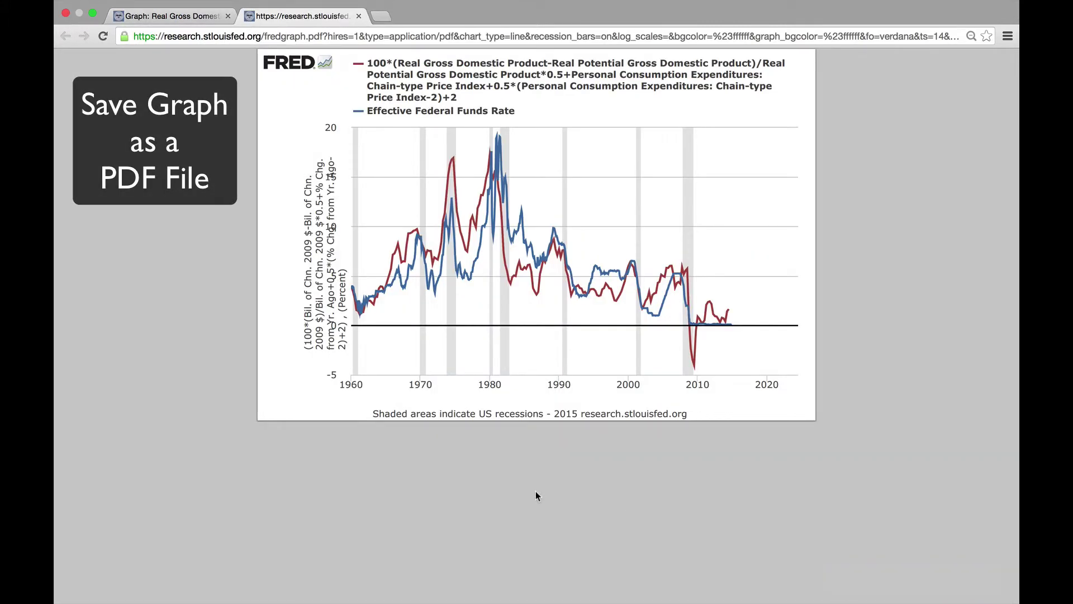
mouse_move(920, 555)
mouse_move(952, 556)
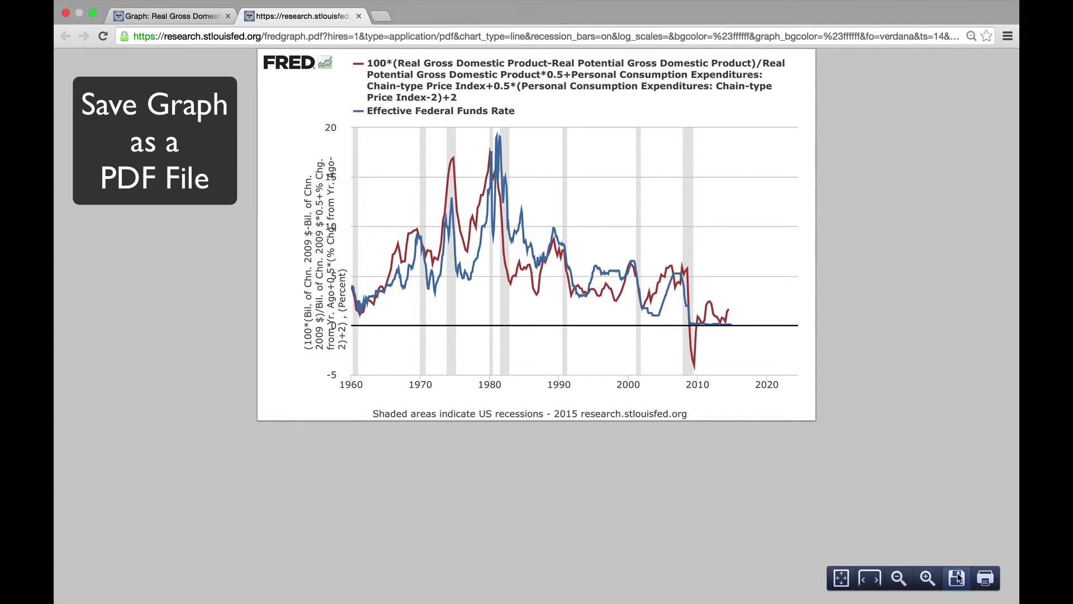
left_click(956, 578)
type("Tay")
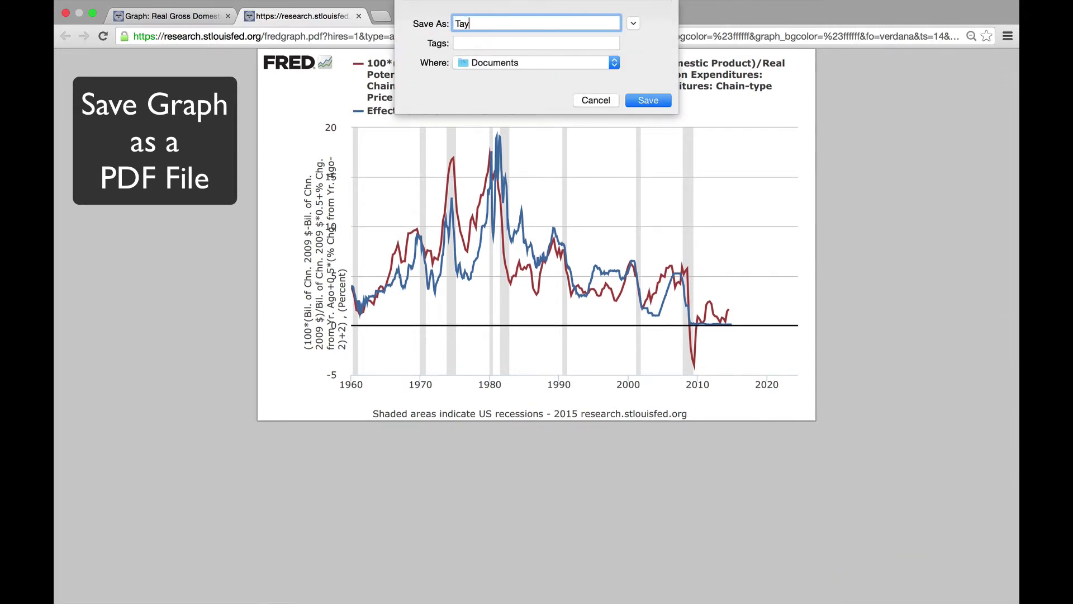
type("lorRule")
key("Return")
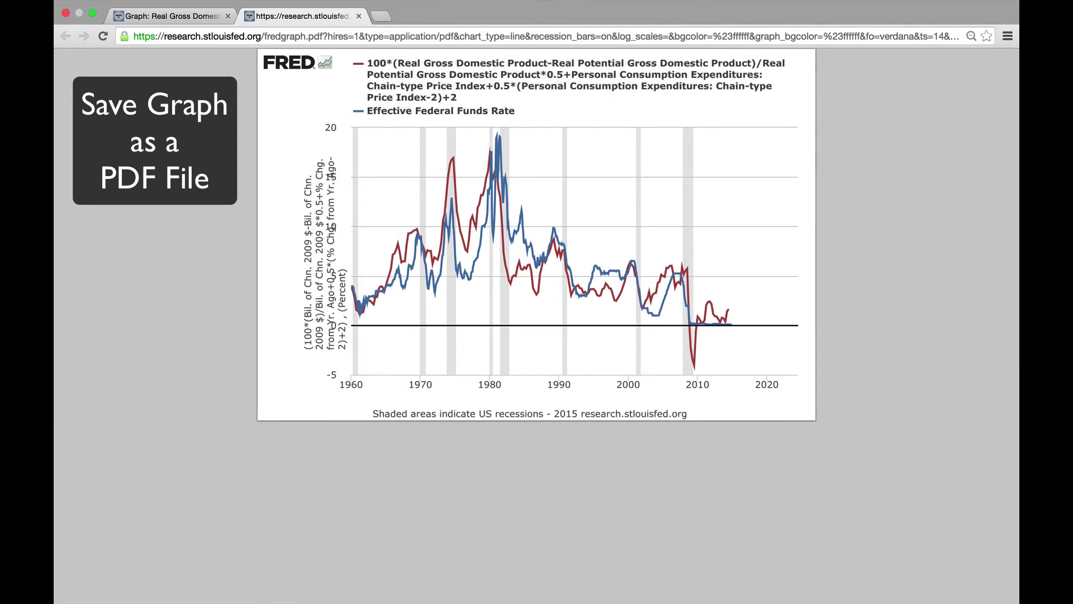